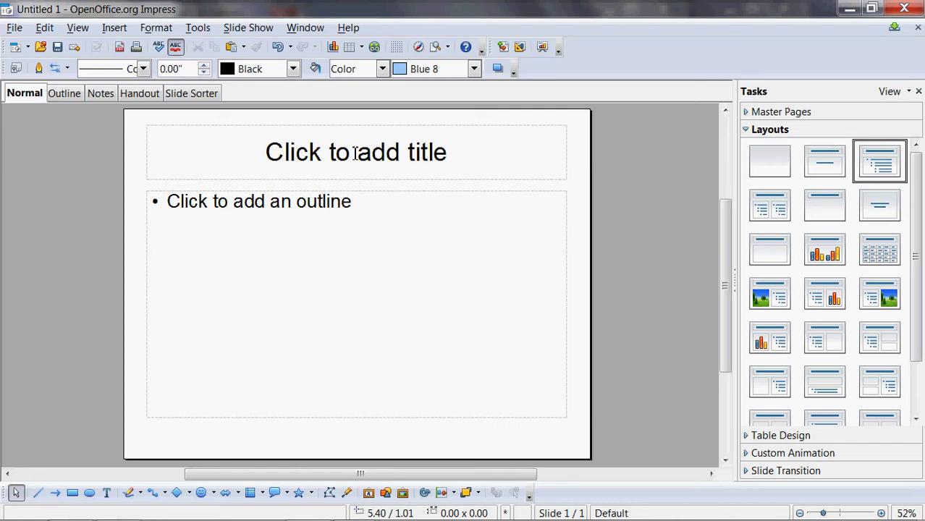
Step: Hide the Tasks pane, enter 'Modular Reduction' as the slide title, and place the cursor in the empty outline box
left_click(917, 91)
left_click(500, 154)
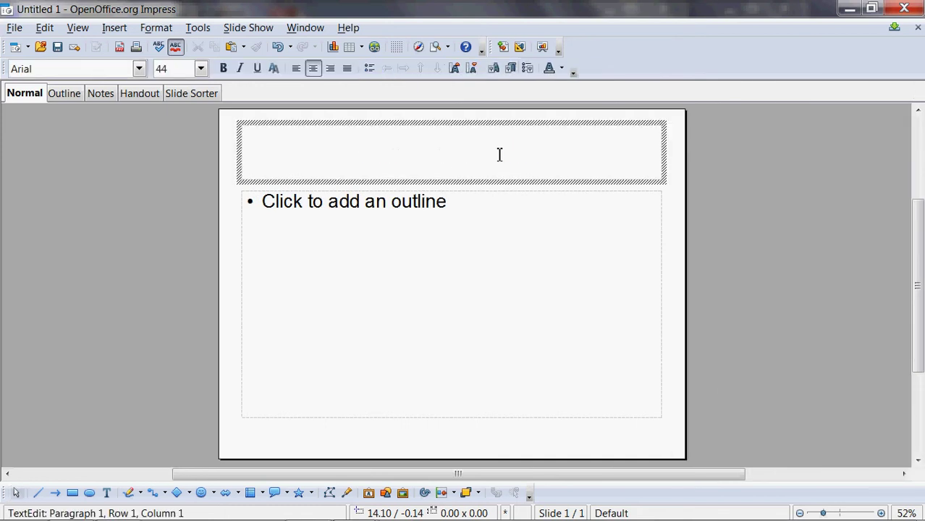
type("Modul")
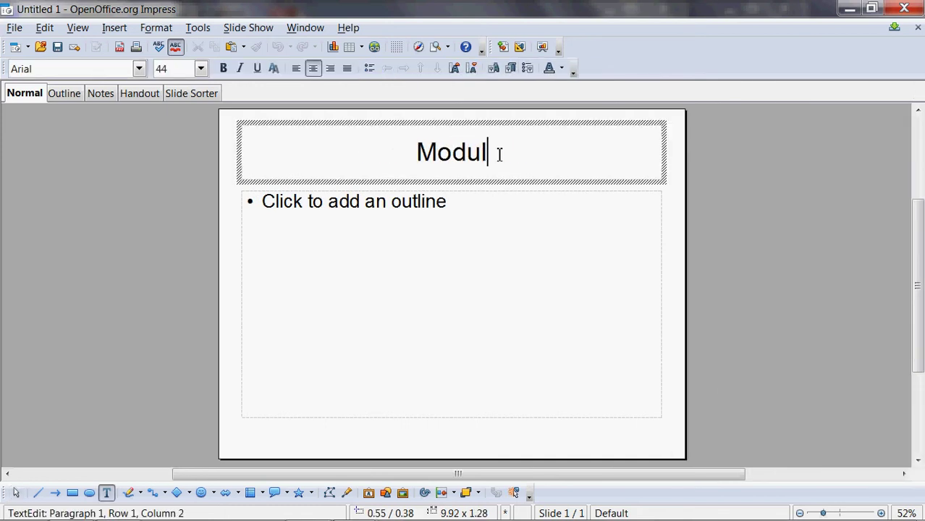
type("ar Reduction")
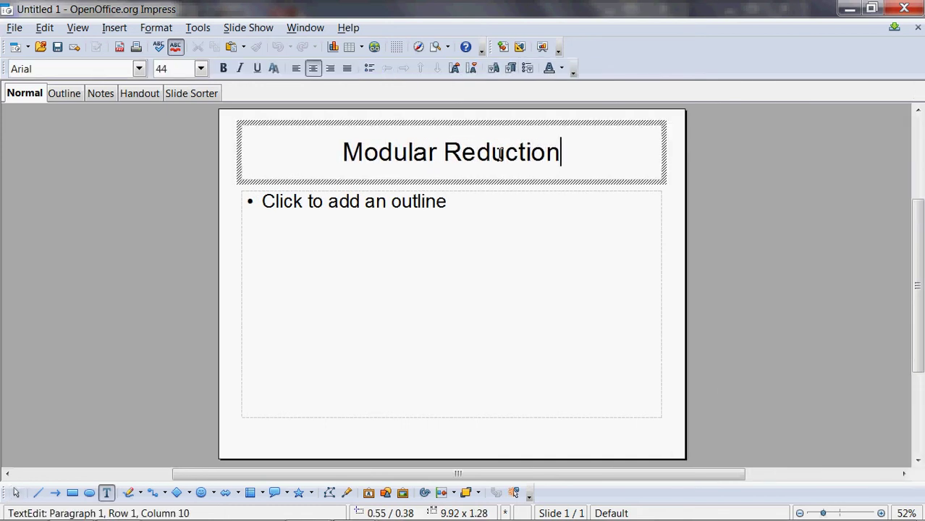
left_click(447, 205)
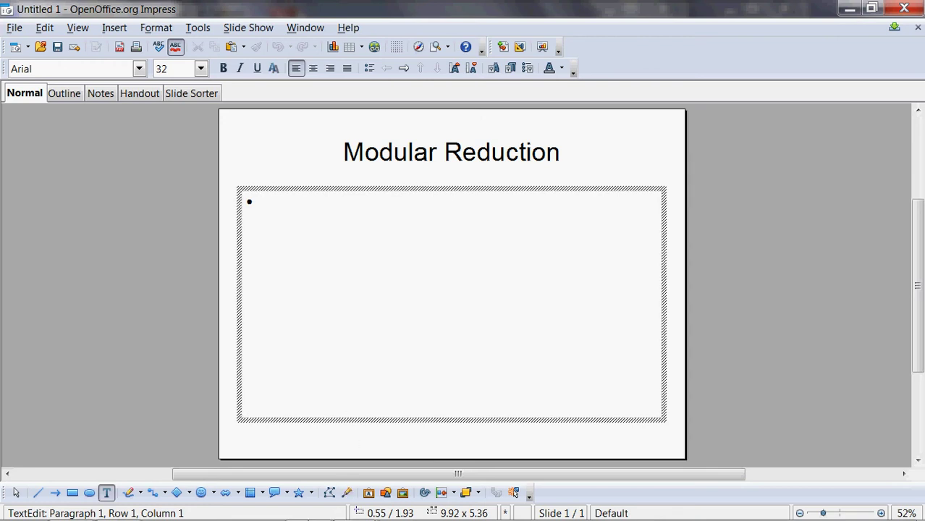
mouse_move(337, 515)
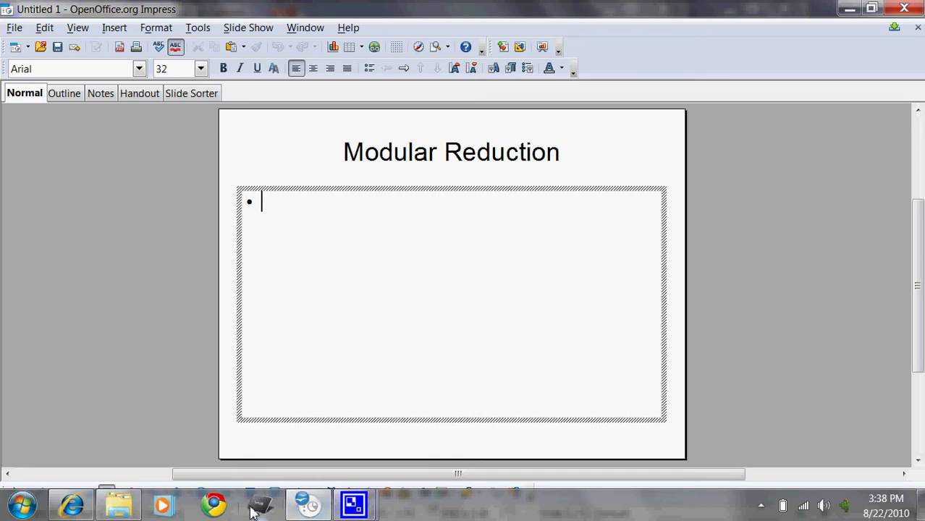
mouse_move(72, 511)
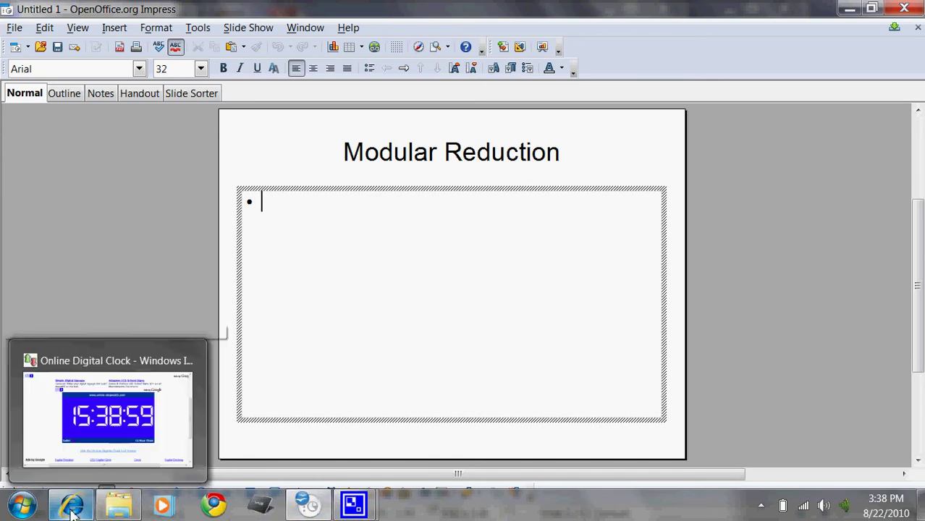
left_click(71, 511)
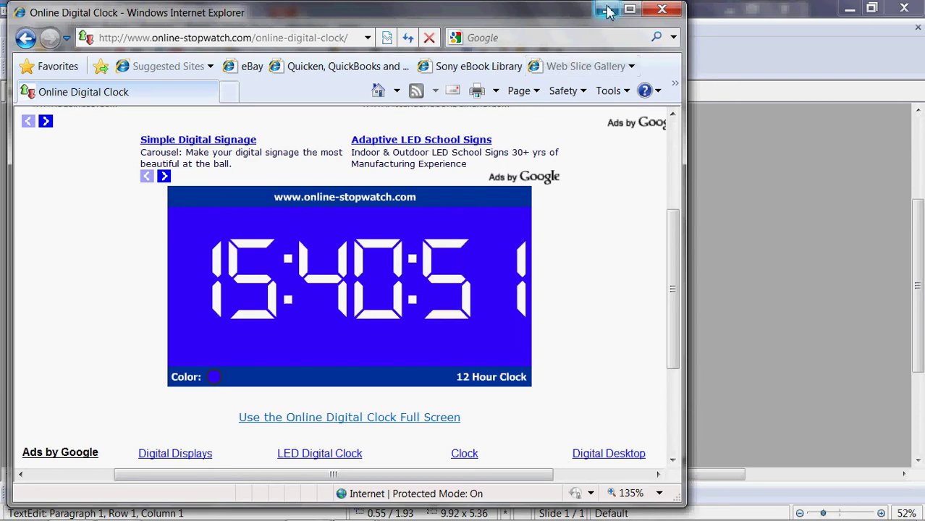
Step: Return to the slide and add an 'Examples' bullet with an indented line beneath it
left_click(661, 13)
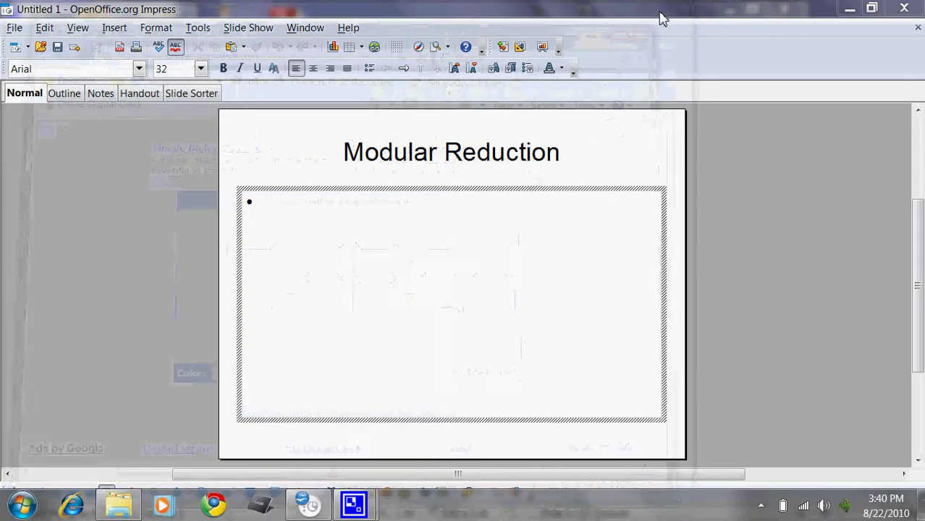
left_click(429, 211)
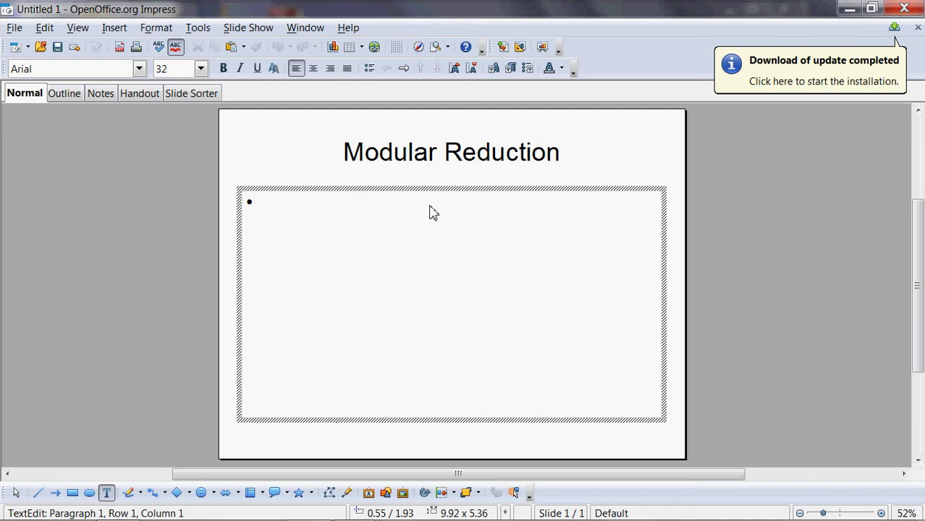
type("Examples")
key("Return")
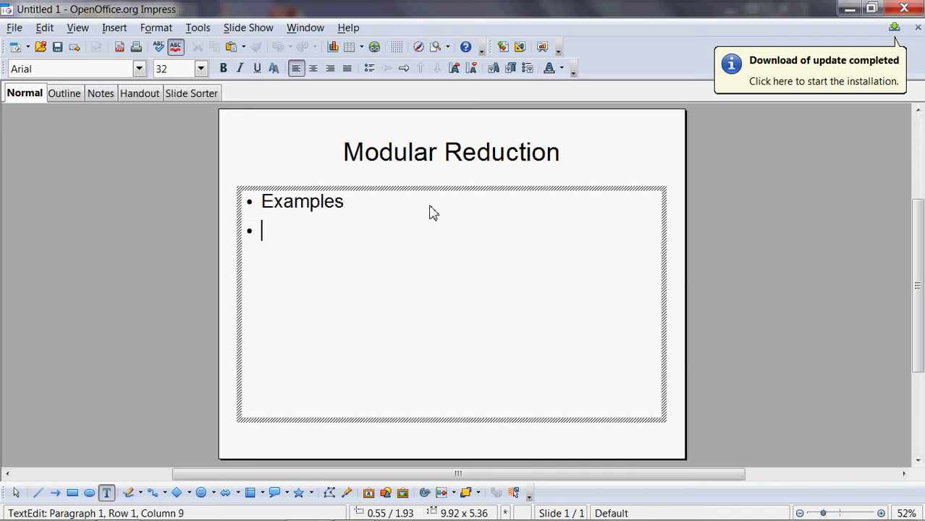
key("Tab")
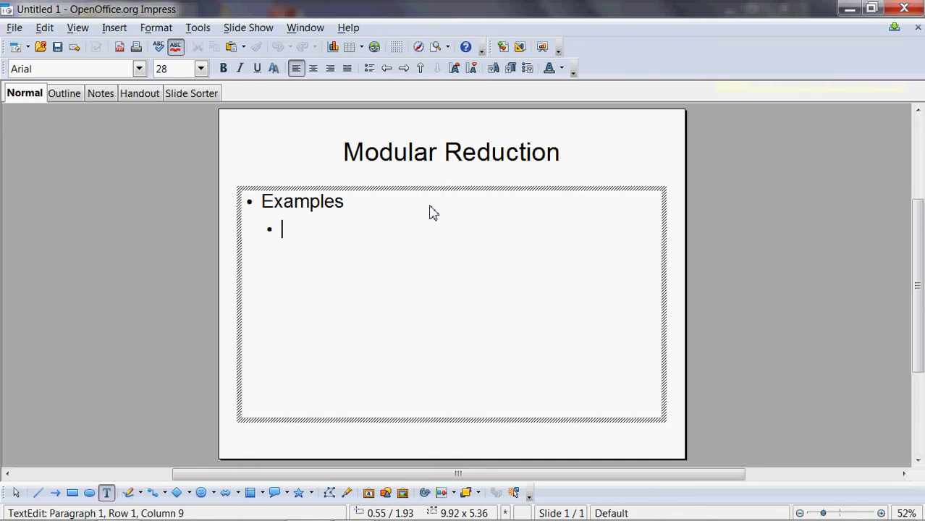
Step: Type the sub-point '29 ≡ 9 (mod 10) because (29 - 9) is a multiple of 10'
type("29 ≡ 9 (mod 10")
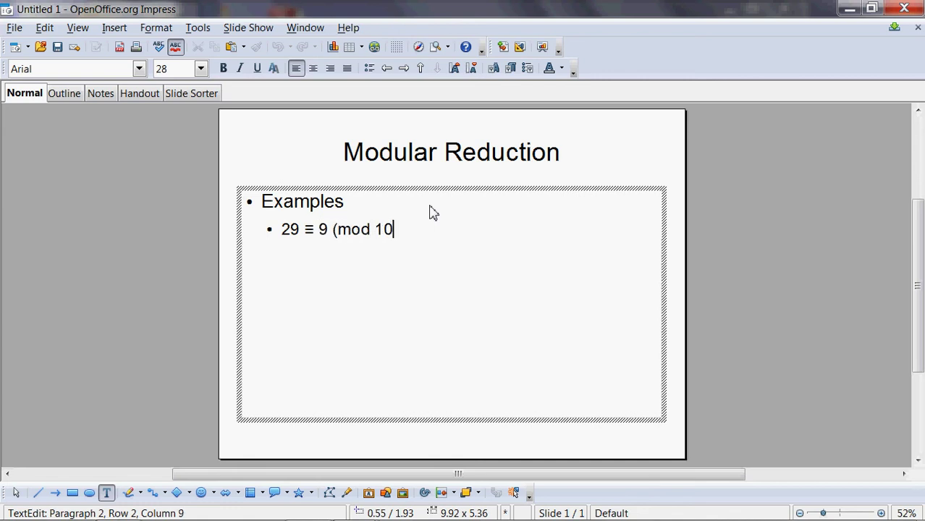
type(") because (29 -")
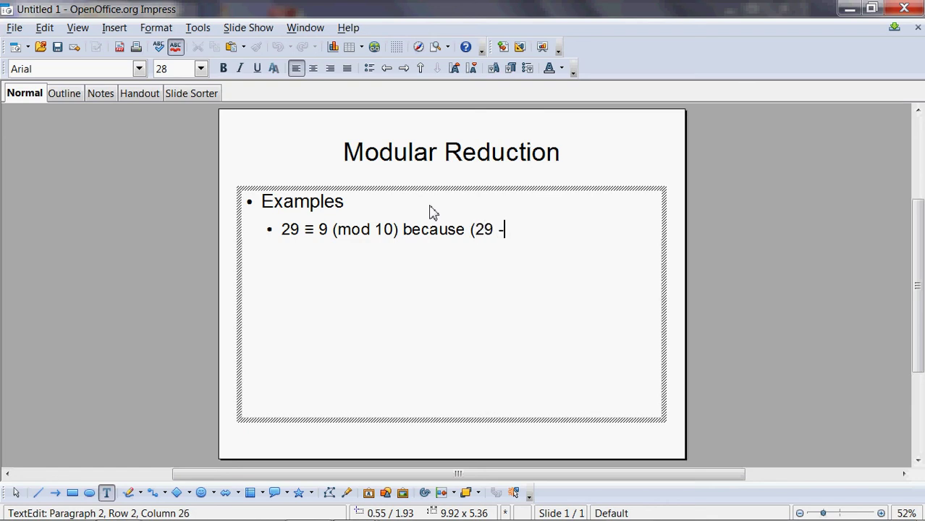
type(" 0")
key("BackSpace")
key("BackSpace")
type("9) is a multiple ")
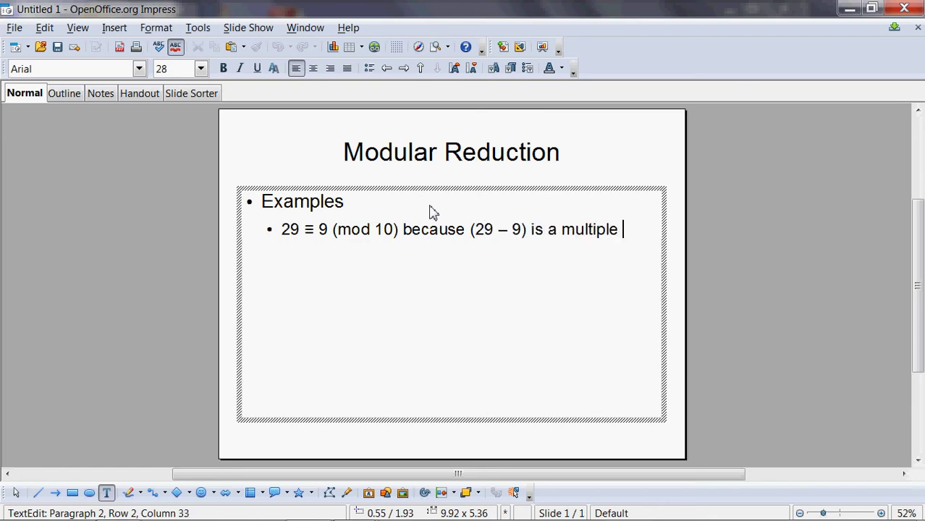
type("of 10")
left_click_drag(374, 230, 394, 240)
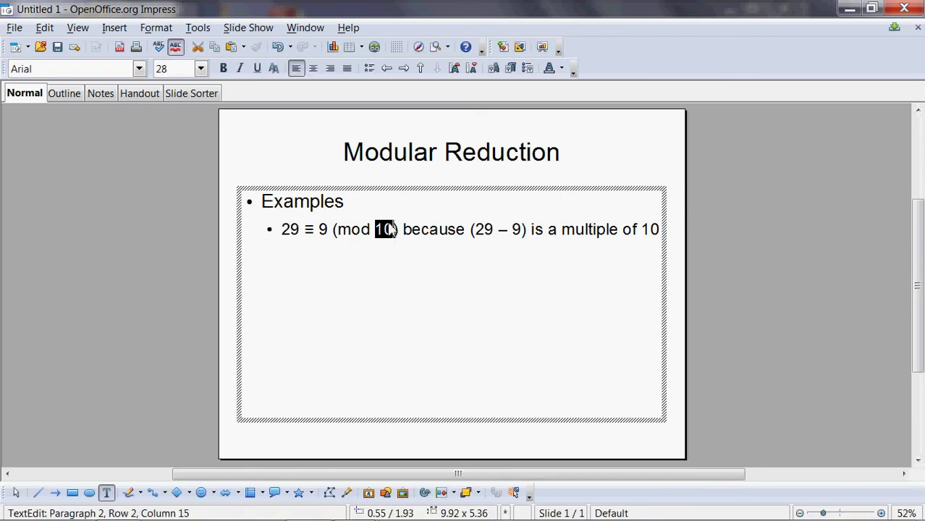
Step: Highlight the modulus 10, the remainder 9 and the number 29 in the first example
left_click(382, 230)
left_click_drag(375, 235, 393, 233)
left_click(321, 230)
double_click(323, 230)
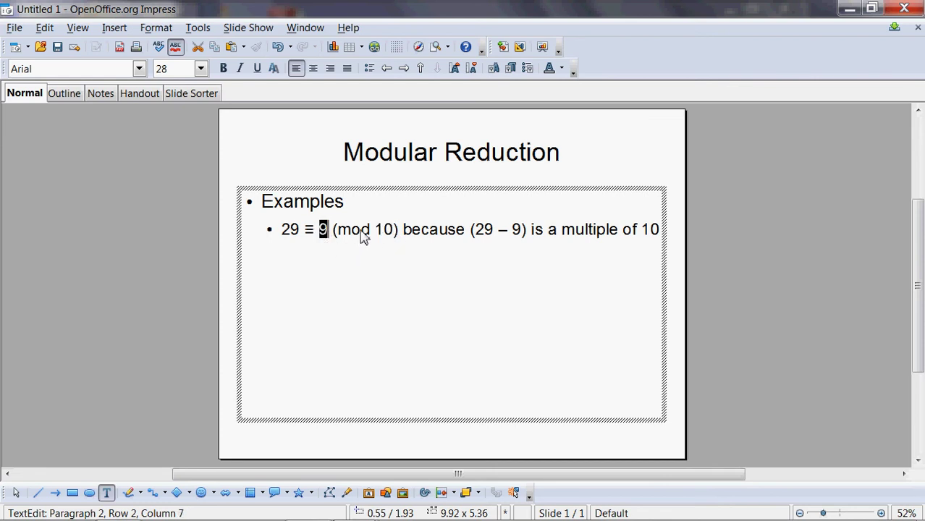
left_click(359, 233)
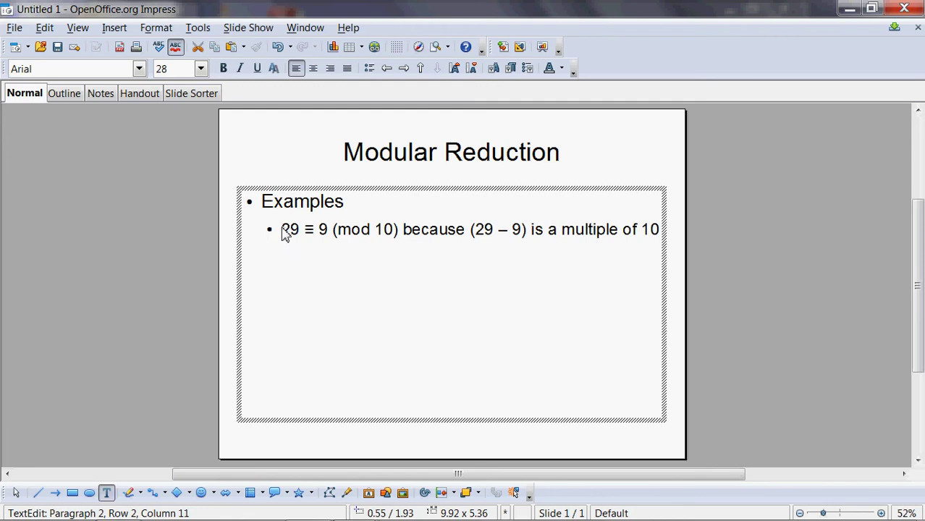
left_click_drag(283, 229, 299, 233)
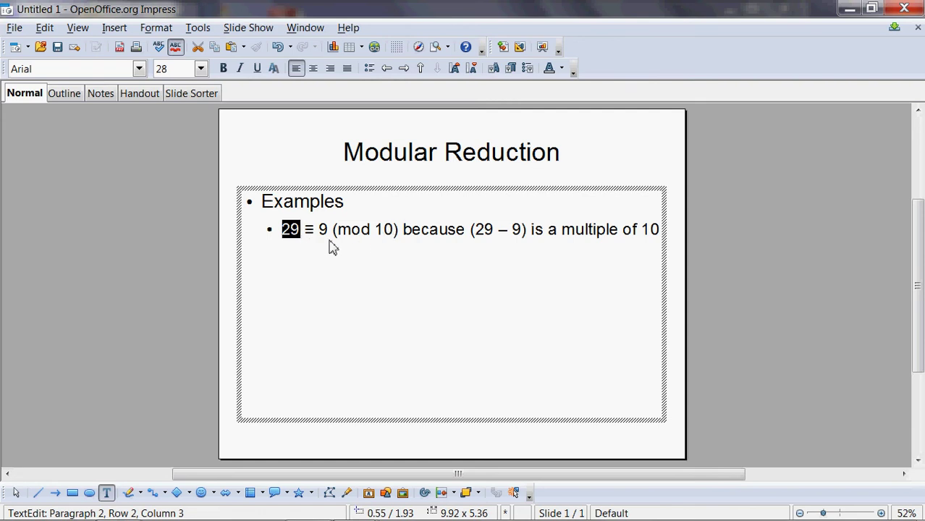
Step: Point out the remainder 9 and modulus 10 again, then start an empty sub-bullet below the example
left_click_drag(319, 230, 330, 230)
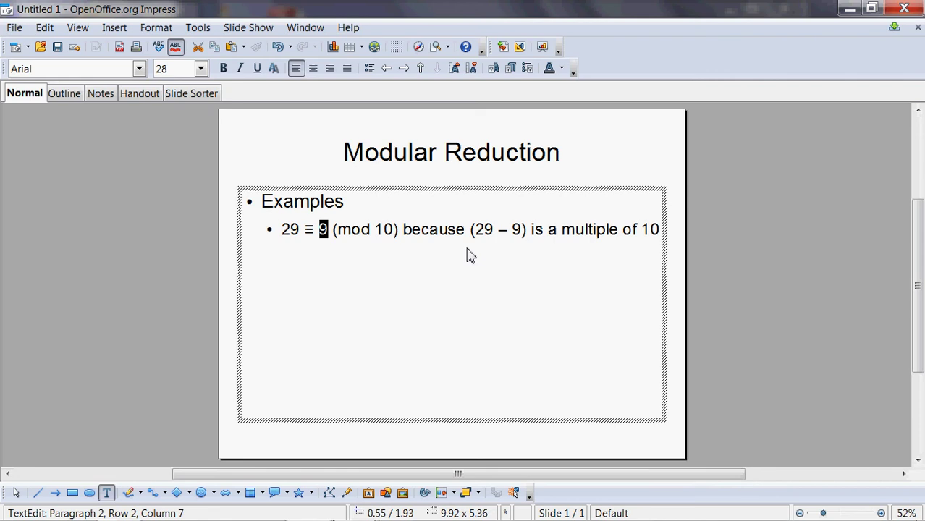
left_click(291, 232)
left_click(383, 230)
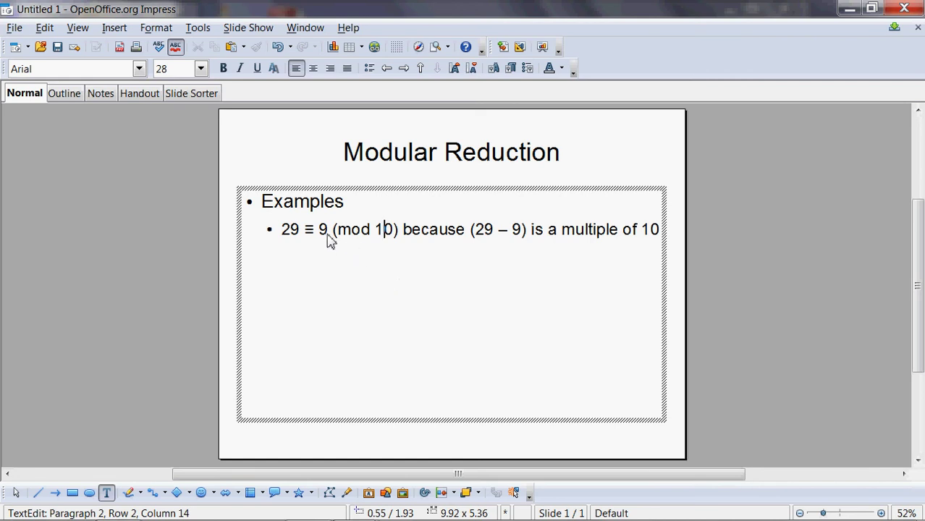
left_click_drag(320, 233, 327, 236)
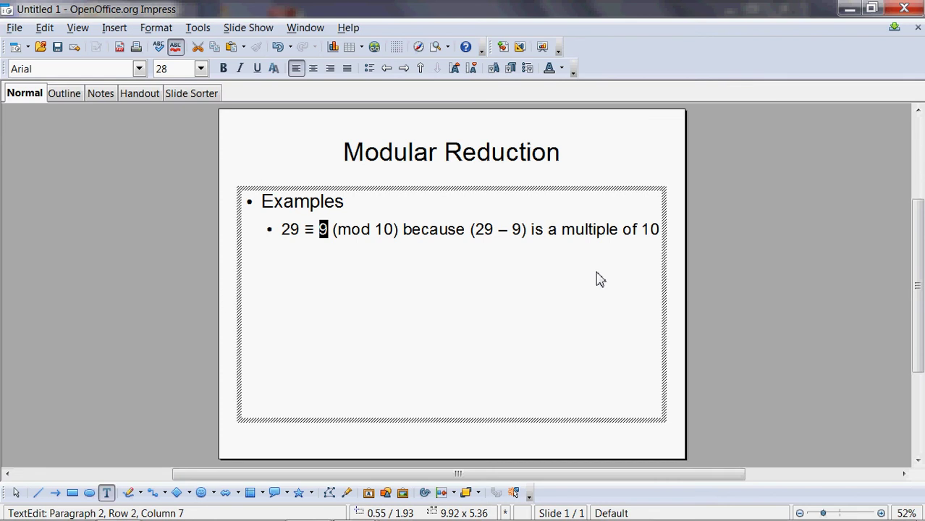
key("End")
key("Return")
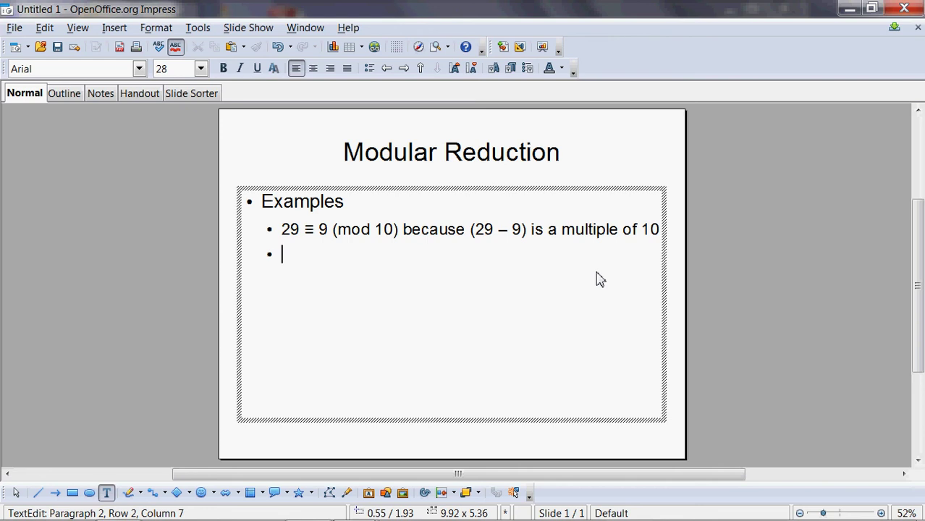
Step: Write the second example as '17 ≡ 2 (mod 5)'
type("17 ≡ ? (mod 5)")
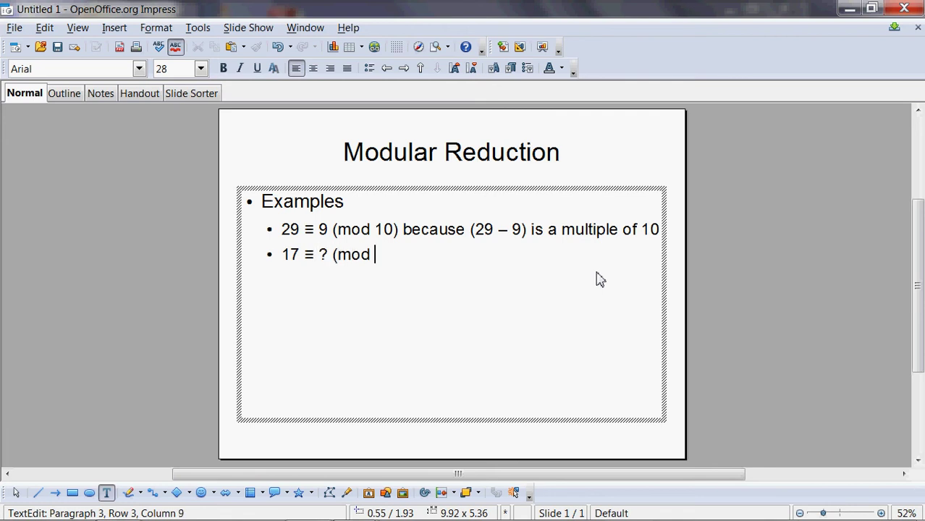
key("Left")
key("Left")
key("Left")
key("Left")
key("Left")
key("Left")
key("Left")
key("Left")
key("shift+Left")
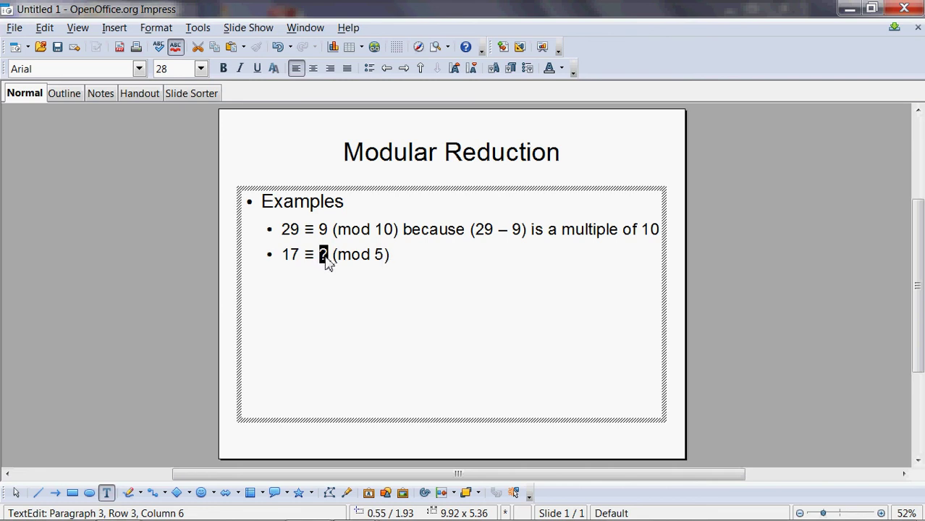
type("2")
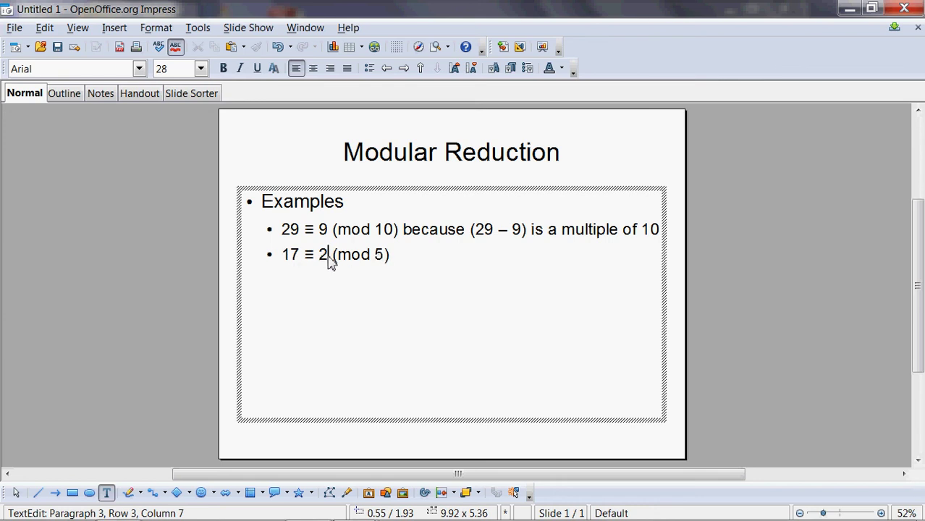
Step: Append 'because (17 - 2) is a multiple of 5' to the second example
left_click(414, 261)
type("be")
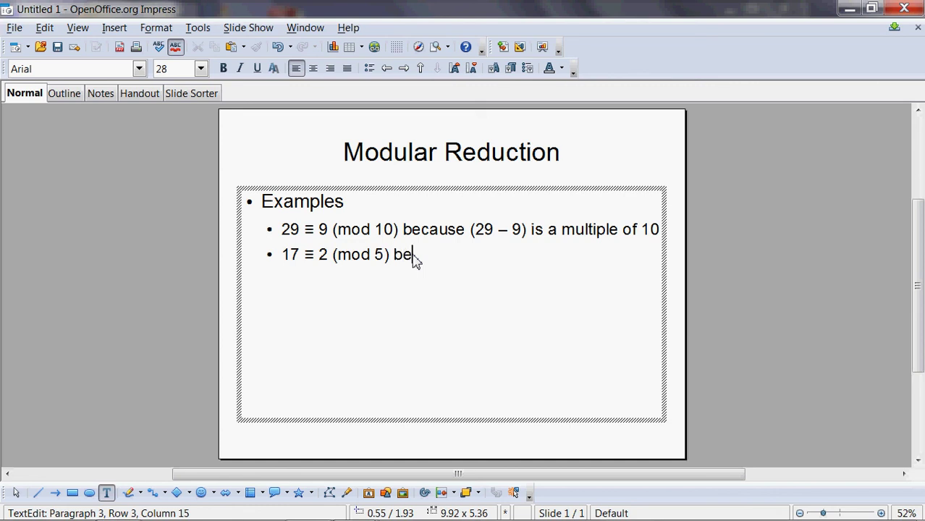
type("cause (17 - 2) is ")
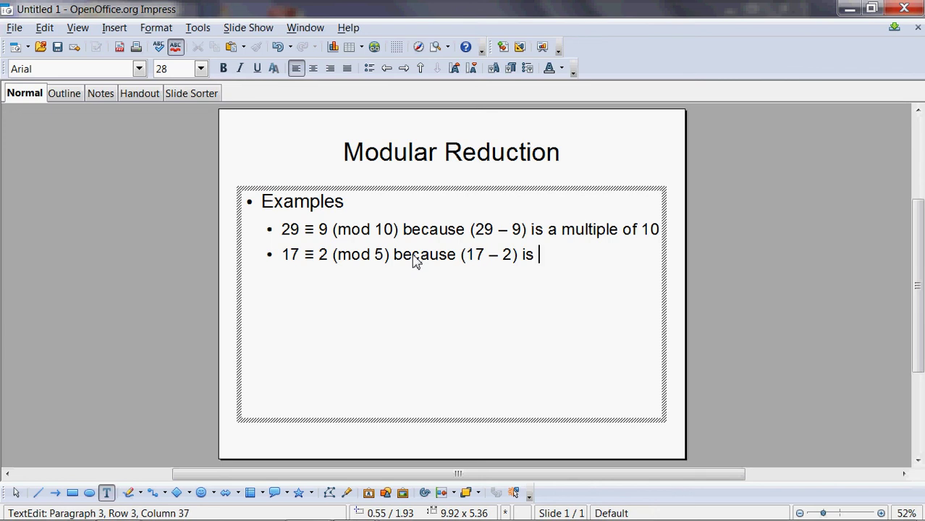
type("a multio")
key("BackSpace")
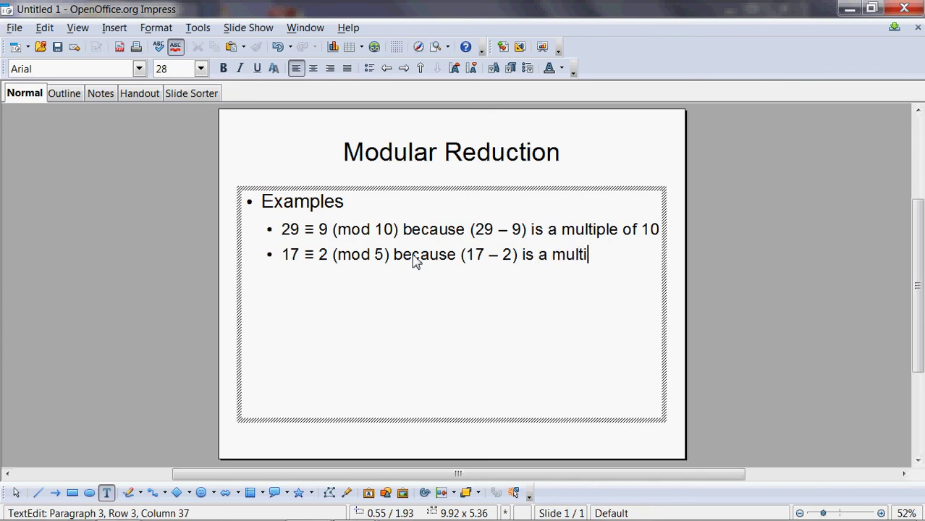
type("ple of 5")
Step: Insert ', or 15,' after (17 - 2) and ', or 20,' after (29 - 9)
key("ctrl+Left")
key("ctrl+Left")
key("ctrl+Left")
key("ctrl+Left")
key("ctrl+Left")
key("Left")
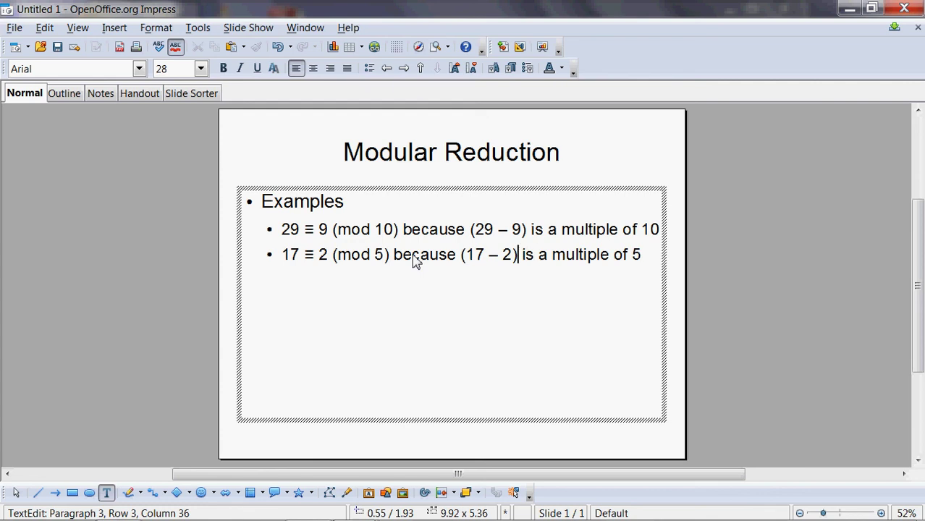
type(", or 15,")
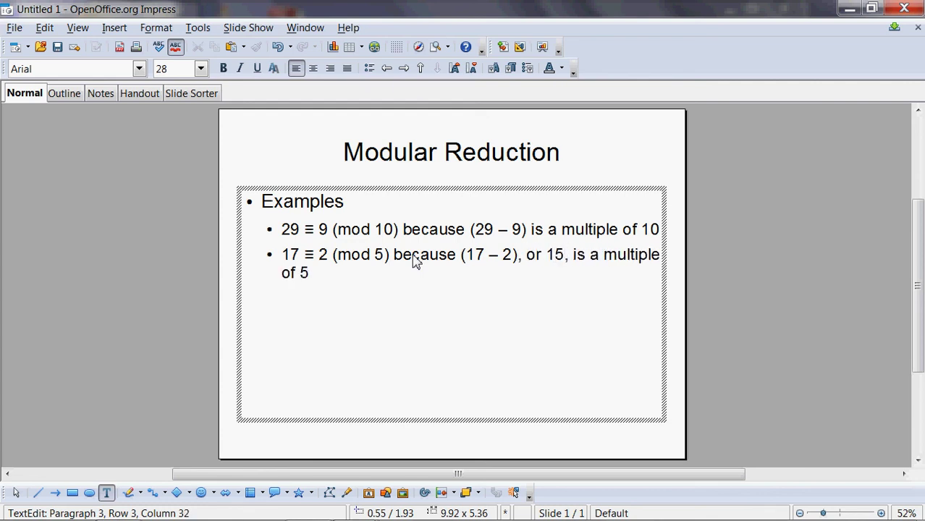
key("ctrl+Left")
key("ctrl+Left")
key("ctrl+Left")
key("Left")
type(", or 20,")
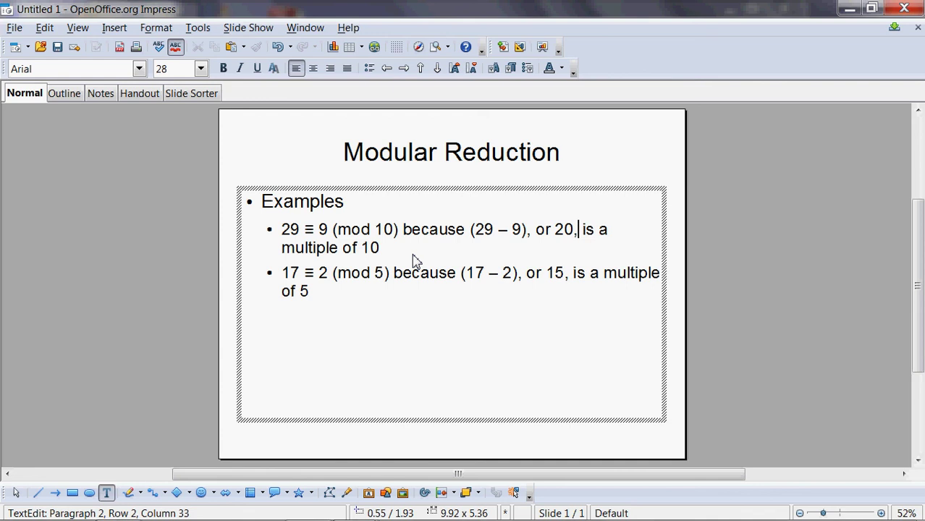
key("Down")
key("Down")
key("Down")
left_click_drag(283, 233, 301, 237)
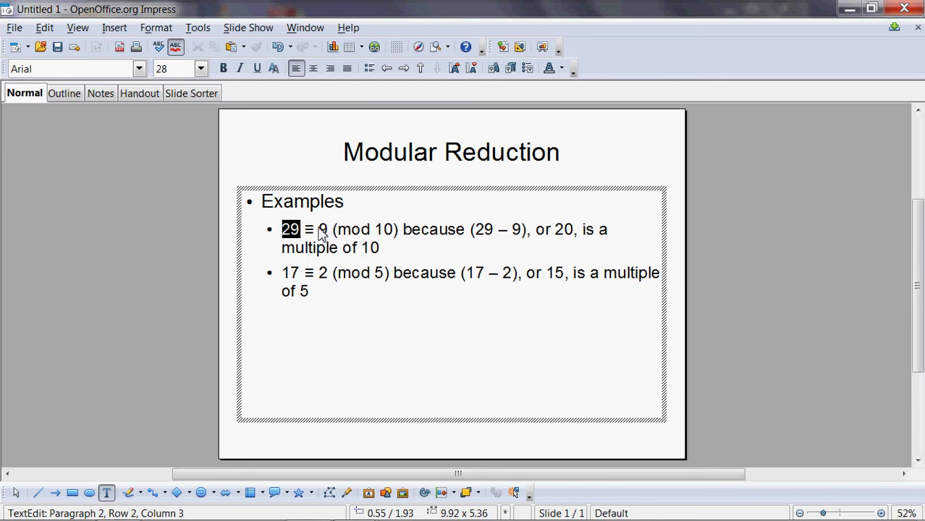
left_click(320, 233)
left_click_drag(321, 231, 330, 233)
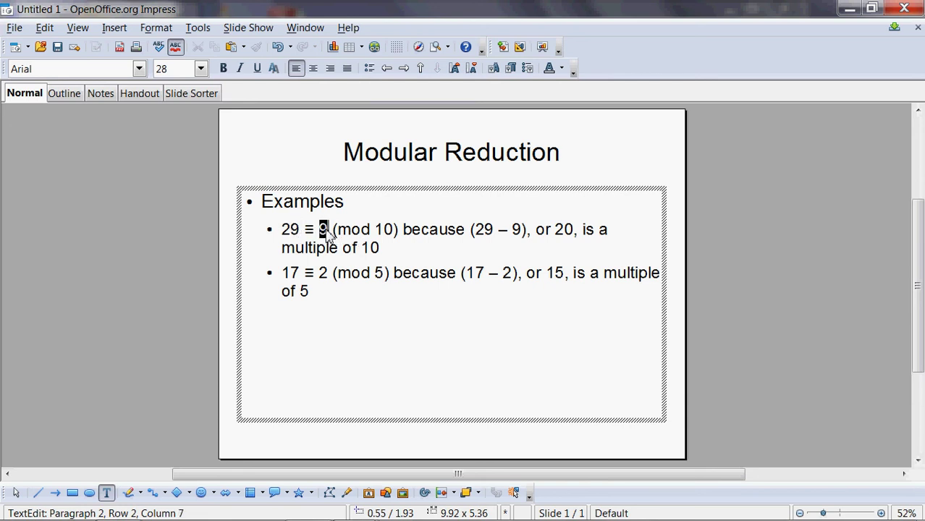
left_click(290, 234)
left_click(382, 238)
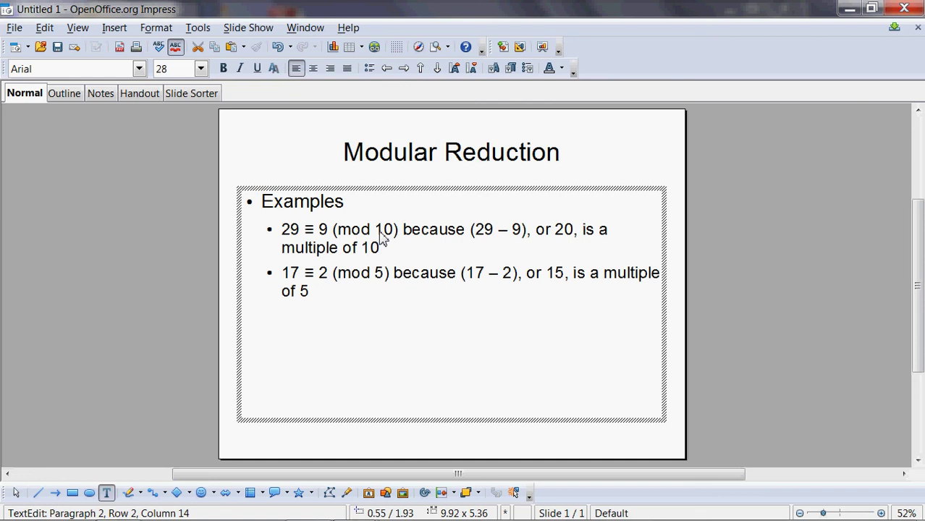
left_click(340, 303)
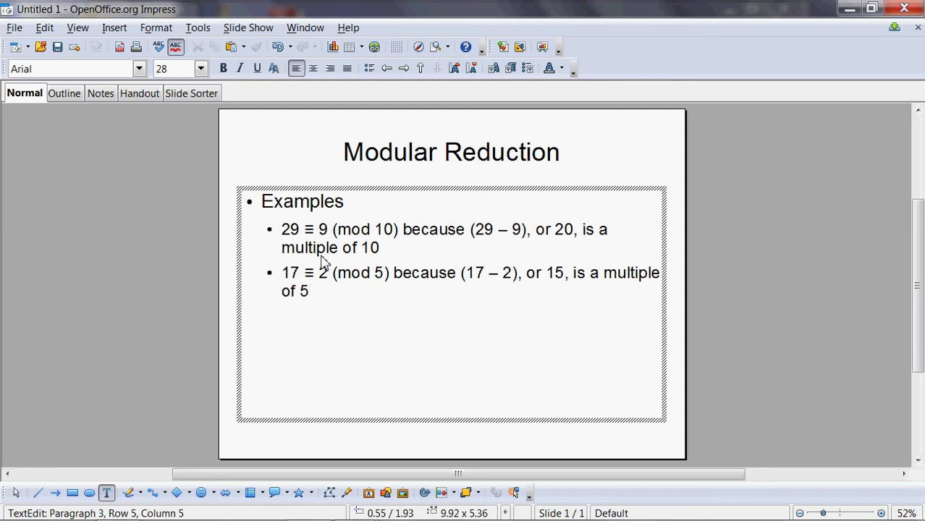
double_click(384, 232)
double_click(292, 232)
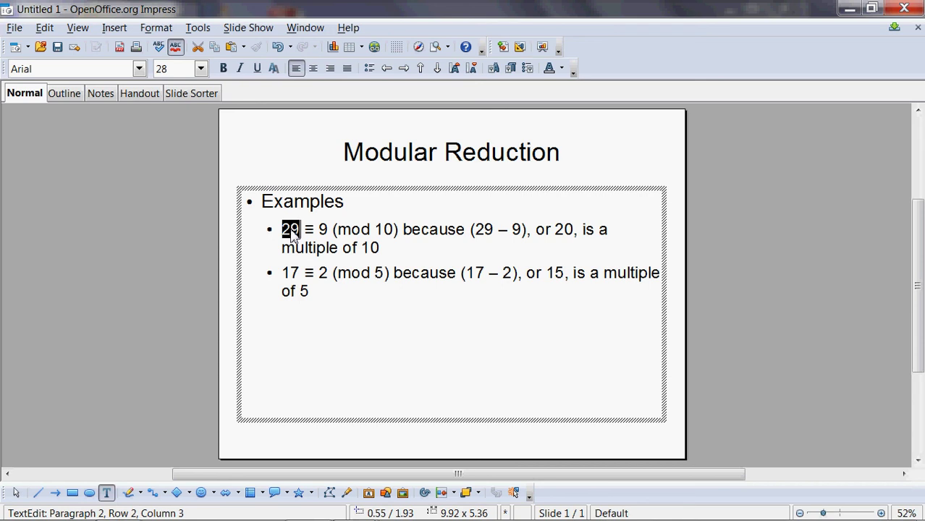
left_click(321, 231)
left_click_drag(321, 231, 327, 233)
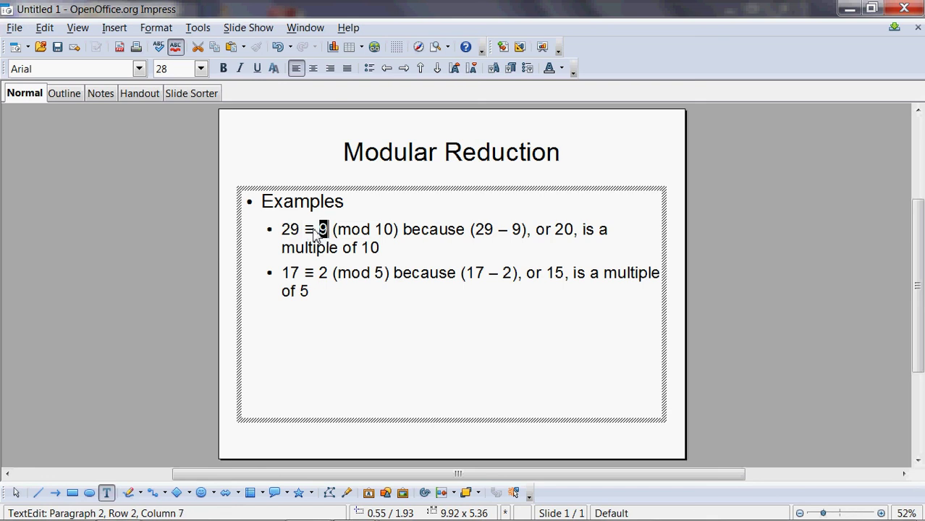
left_click(290, 230)
left_click(383, 230)
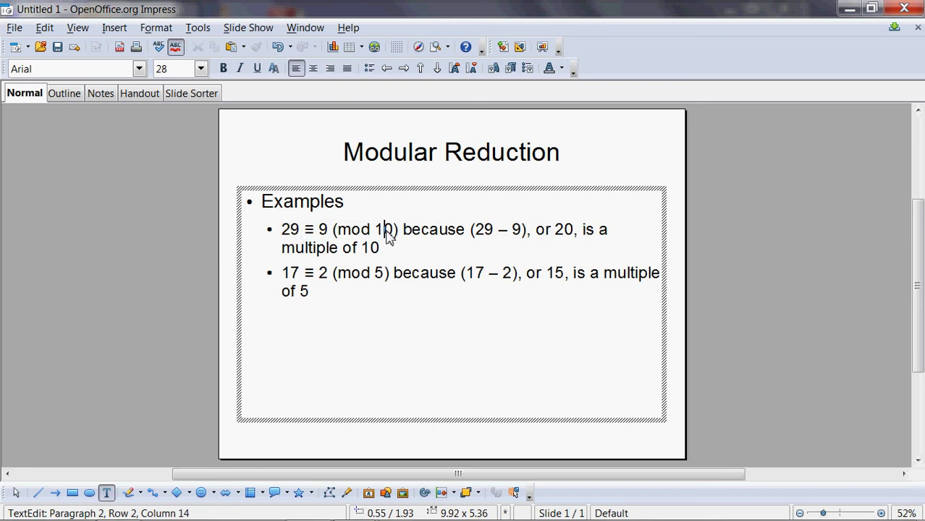
left_click(292, 230)
double_click(322, 230)
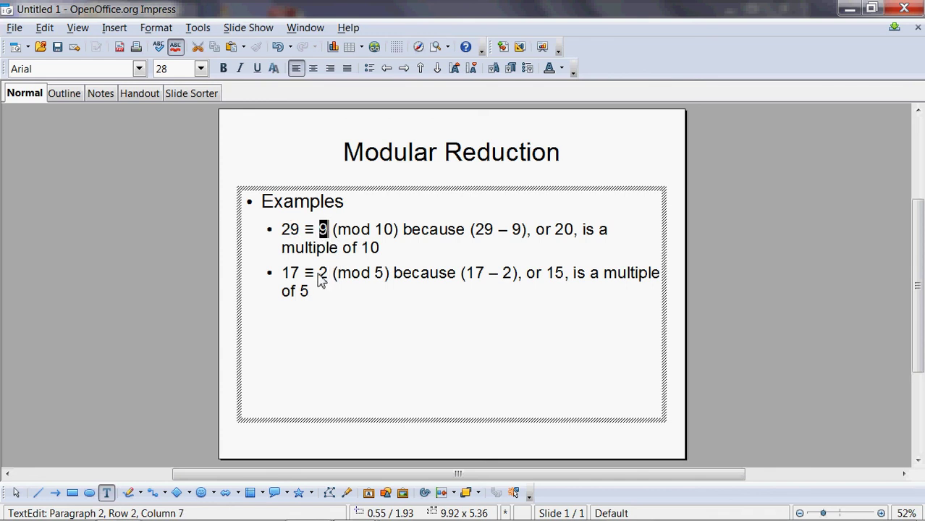
left_click(291, 275)
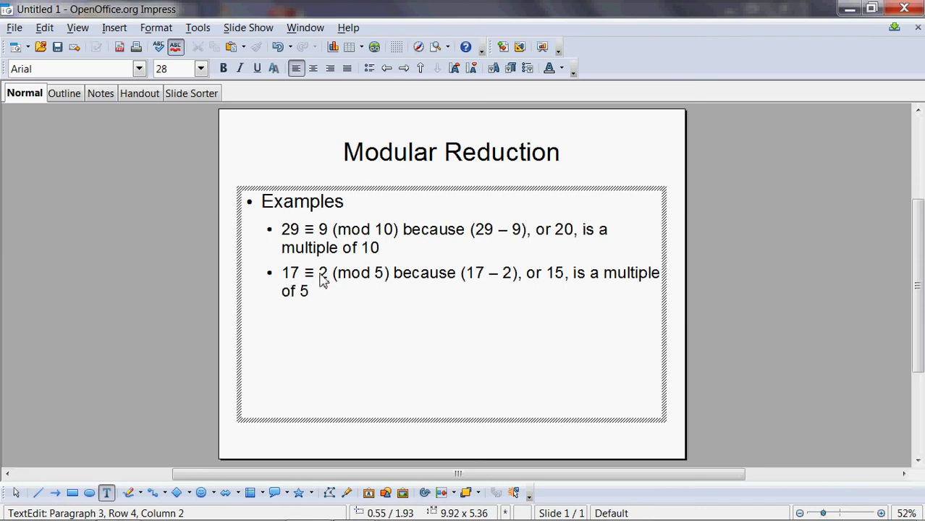
left_click_drag(320, 280, 325, 280)
Step: Start a new bullet line after the second example, pointing out 29 and 9 in the first
left_click(330, 306)
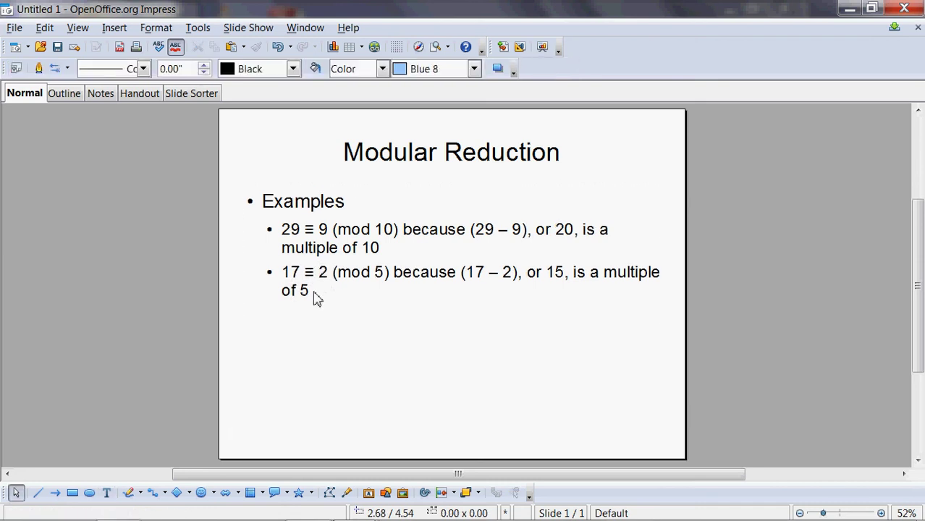
left_click(307, 291)
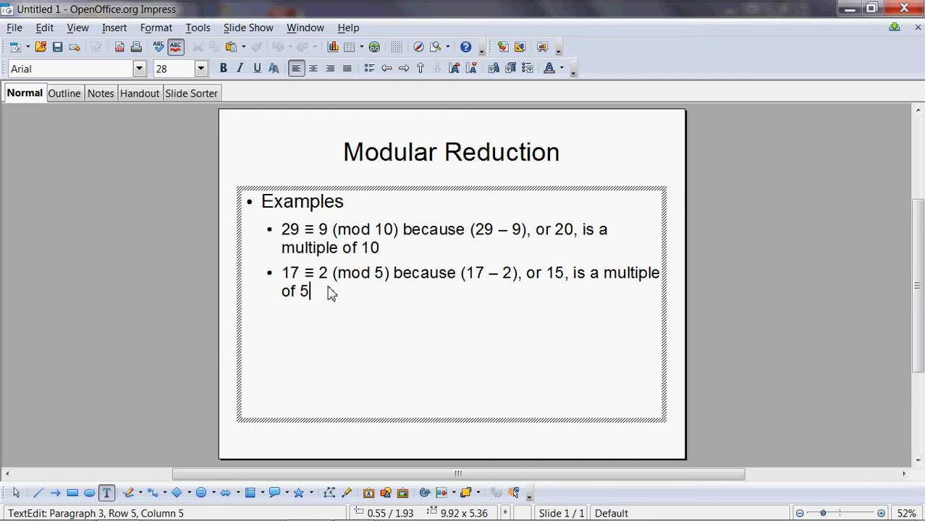
key("Return")
key("shift+Tab")
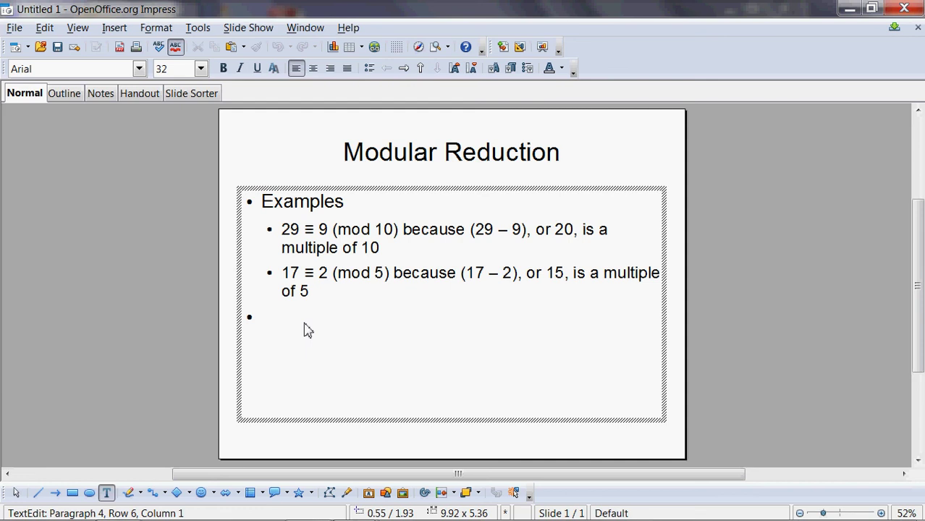
left_click(290, 230)
left_click(319, 230)
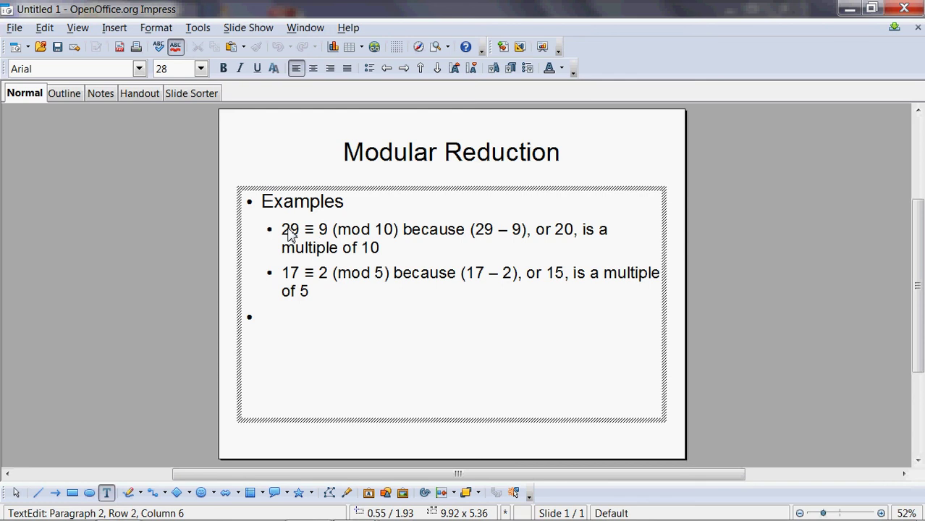
left_click(271, 320)
Step: Type '-29 ≡ ? (mod 10)?' on the new line and demote it to a sub-bullet
type("-")
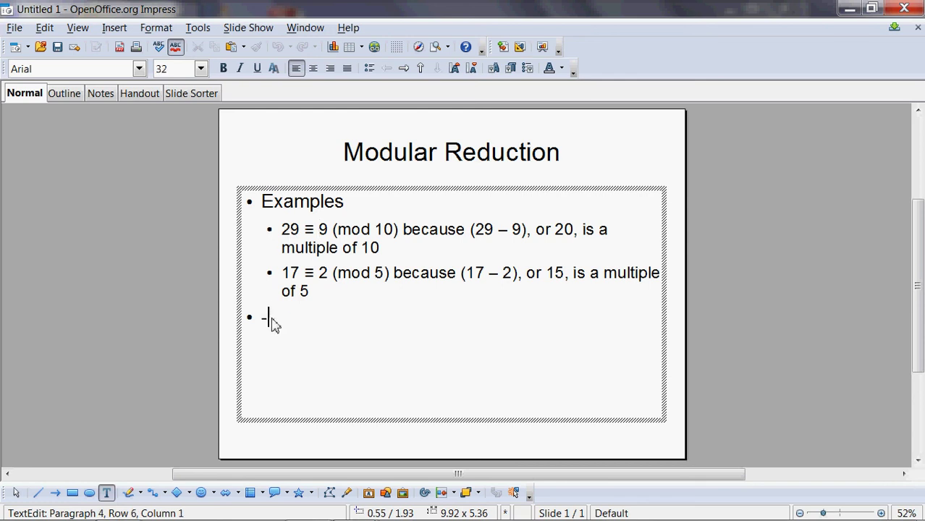
type("29 ≡ ? (mo")
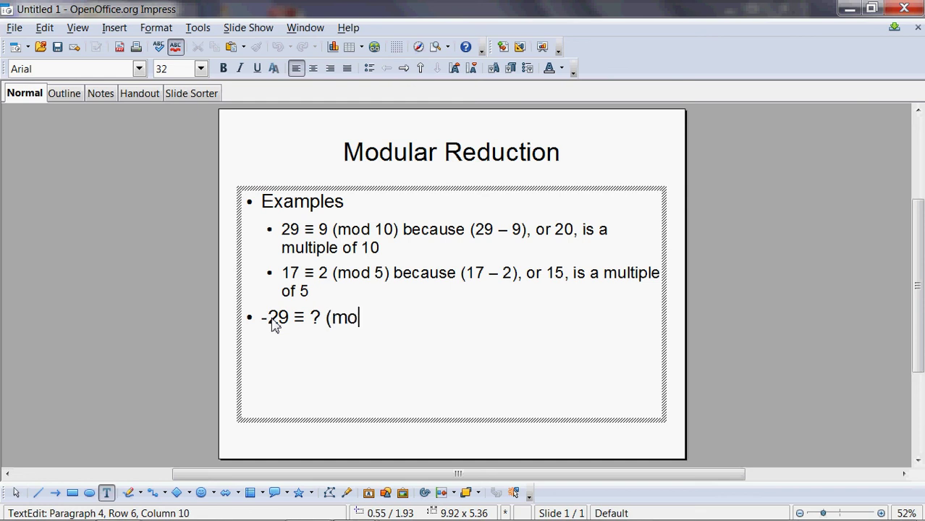
type("d 10)?")
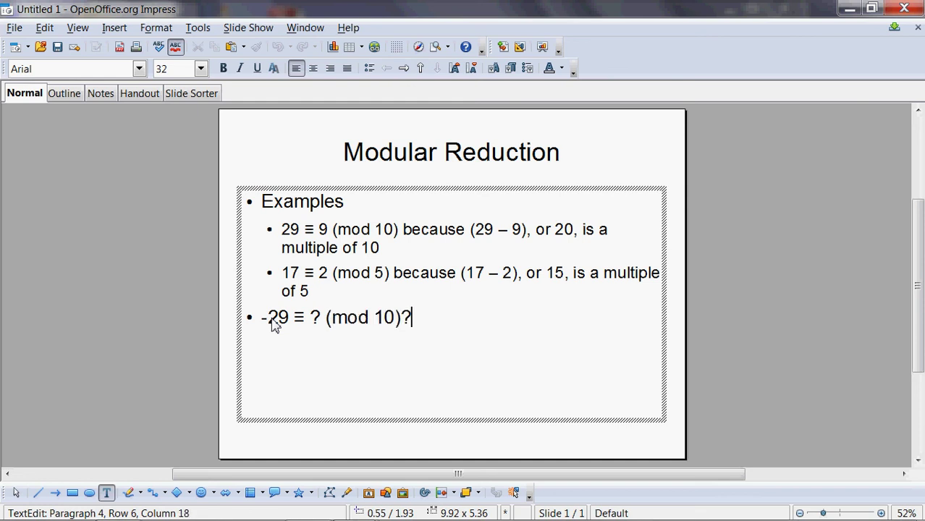
key("Up")
key("Right")
key("Tab")
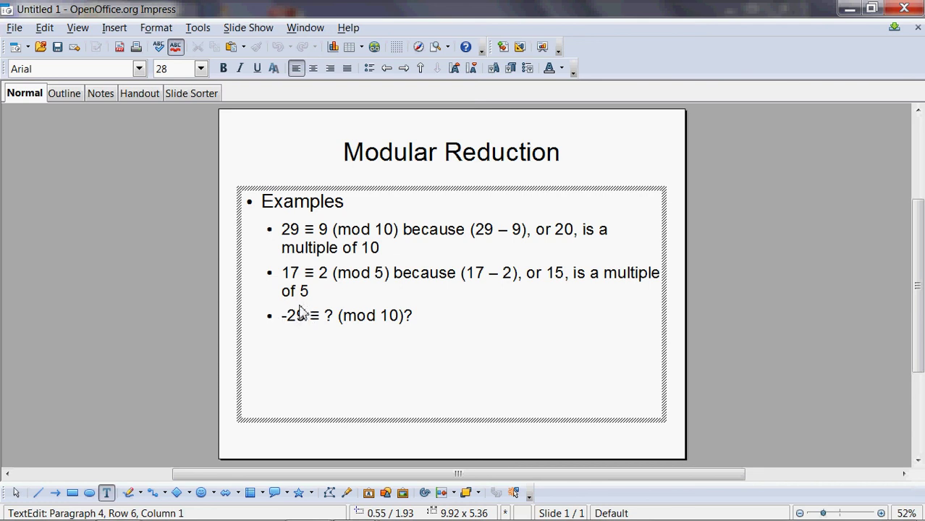
Step: Replace the ? placeholder with 1 and delete the trailing question mark
left_click_drag(333, 319, 328, 318)
type("1")
left_click_drag(410, 317, 452, 322)
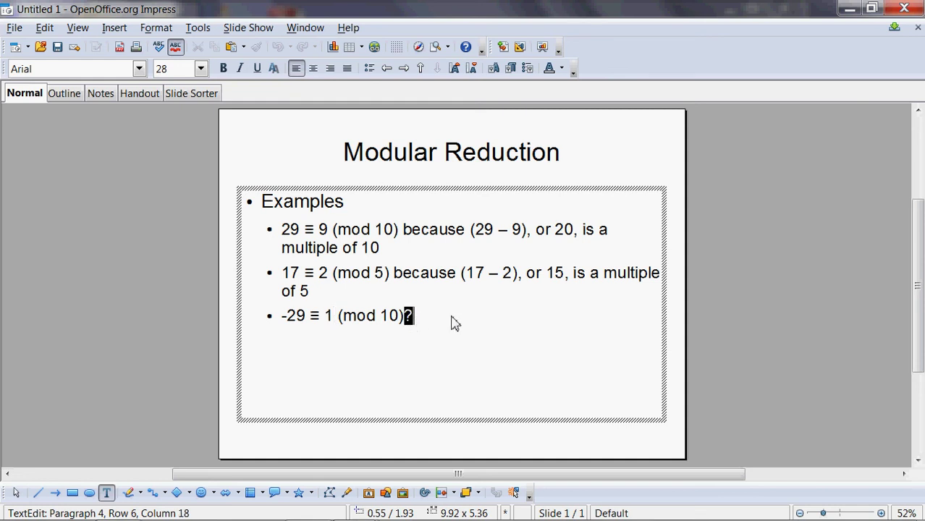
key("Delete")
left_click(289, 230)
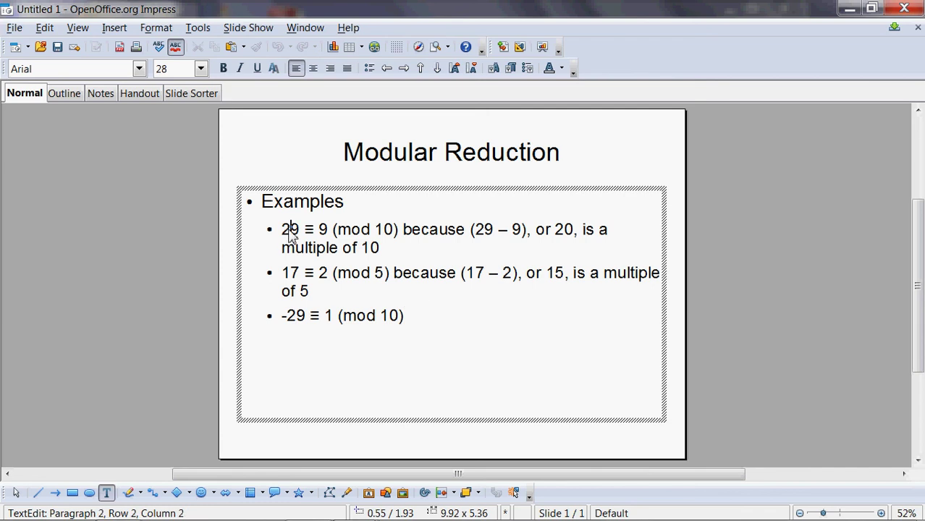
left_click(387, 231)
double_click(323, 230)
left_click(290, 273)
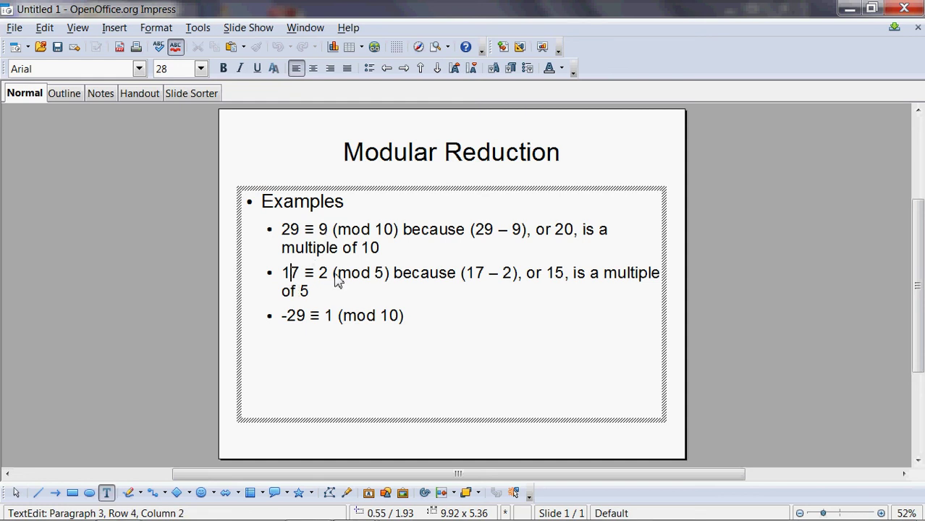
left_click(374, 279)
left_click(322, 279)
double_click(323, 275)
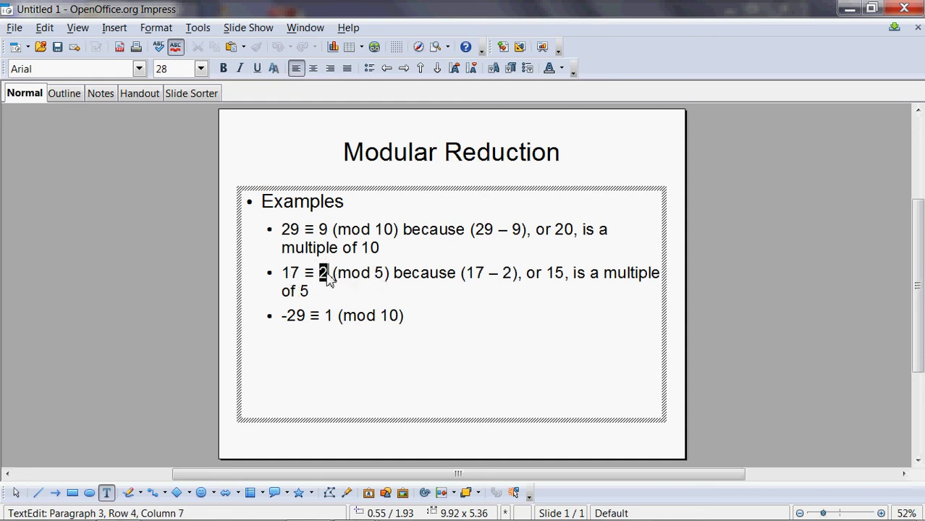
left_click(296, 323)
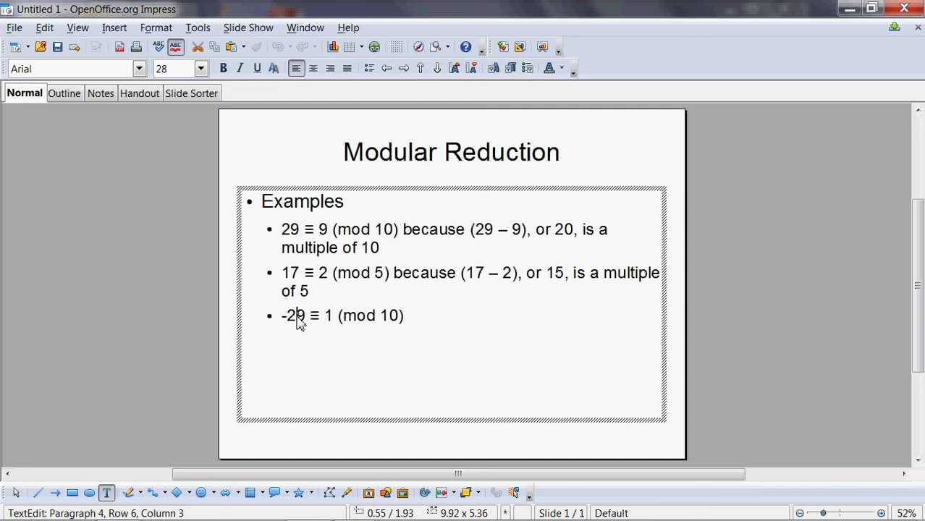
left_click(391, 323)
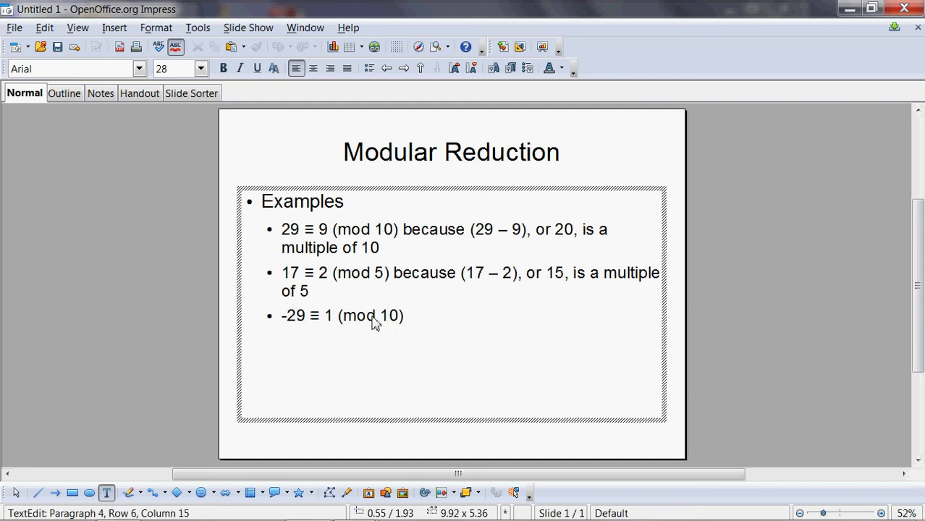
left_click(327, 322)
double_click(328, 316)
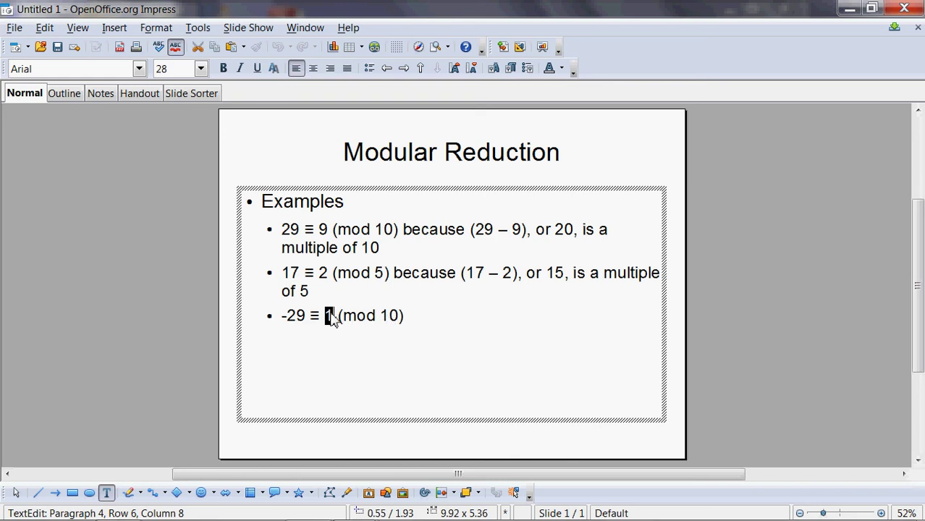
left_click(299, 319)
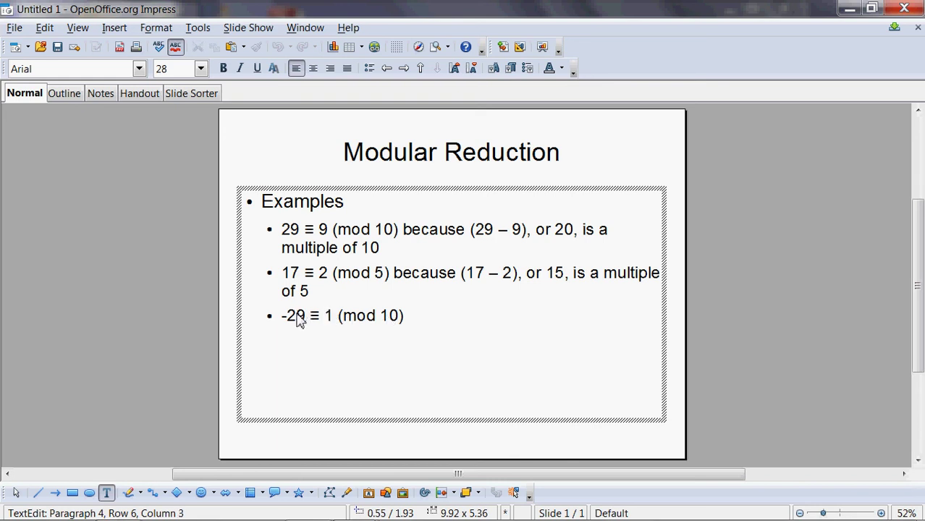
left_click(389, 319)
left_click(297, 319)
left_click_drag(328, 322, 335, 322)
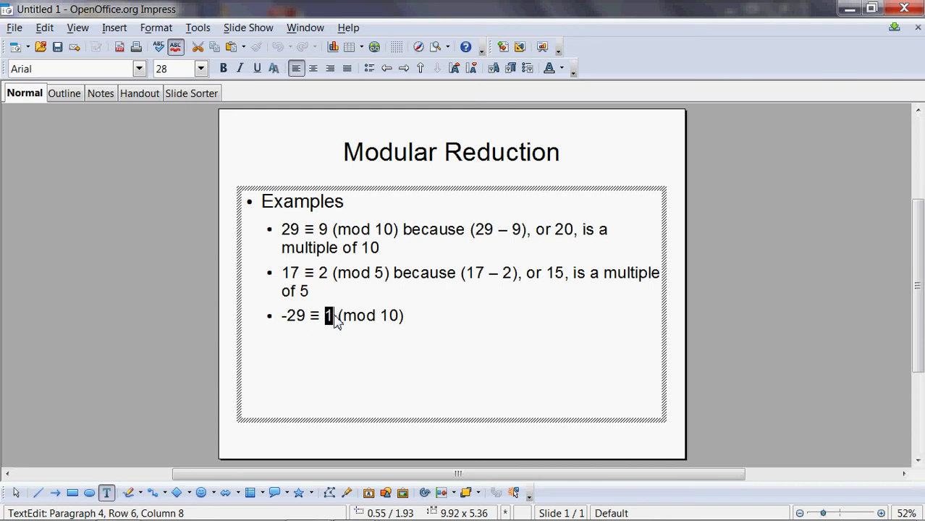
double_click(323, 273)
left_click_drag(325, 319, 335, 324)
left_click(413, 325)
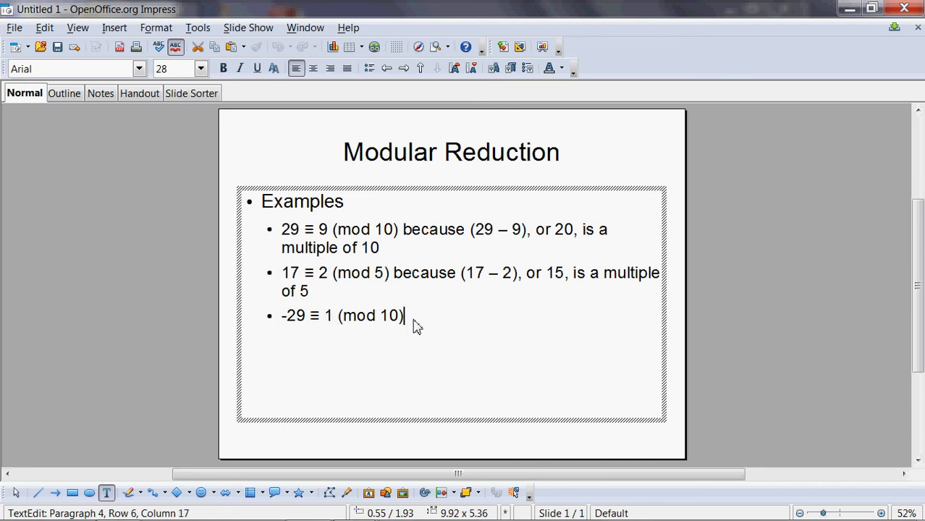